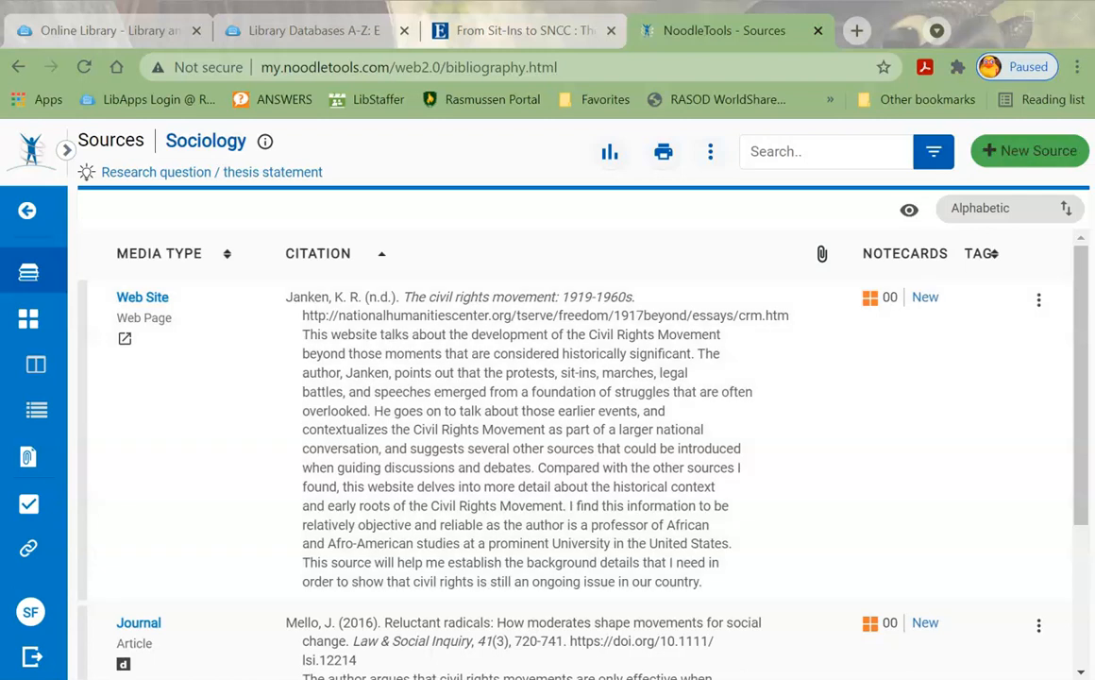
Create a new source citation for a Book accessed through a Database.
{"action": "left_click", "coordinate": [1031, 151]}
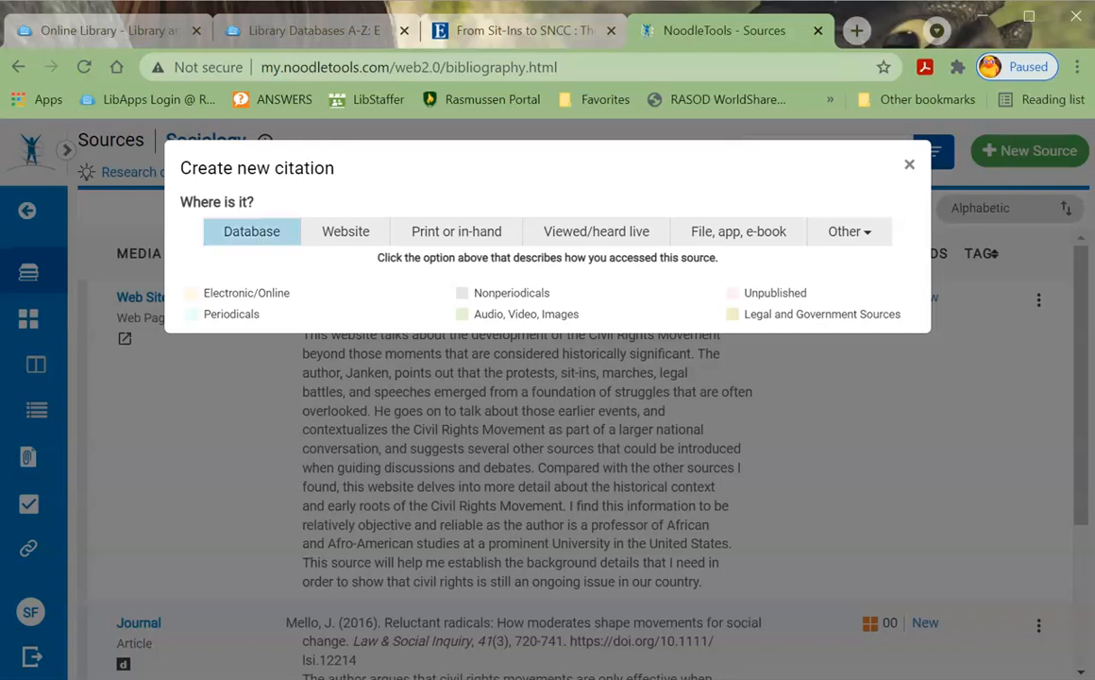
{"action": "left_click", "coordinate": [252, 232]}
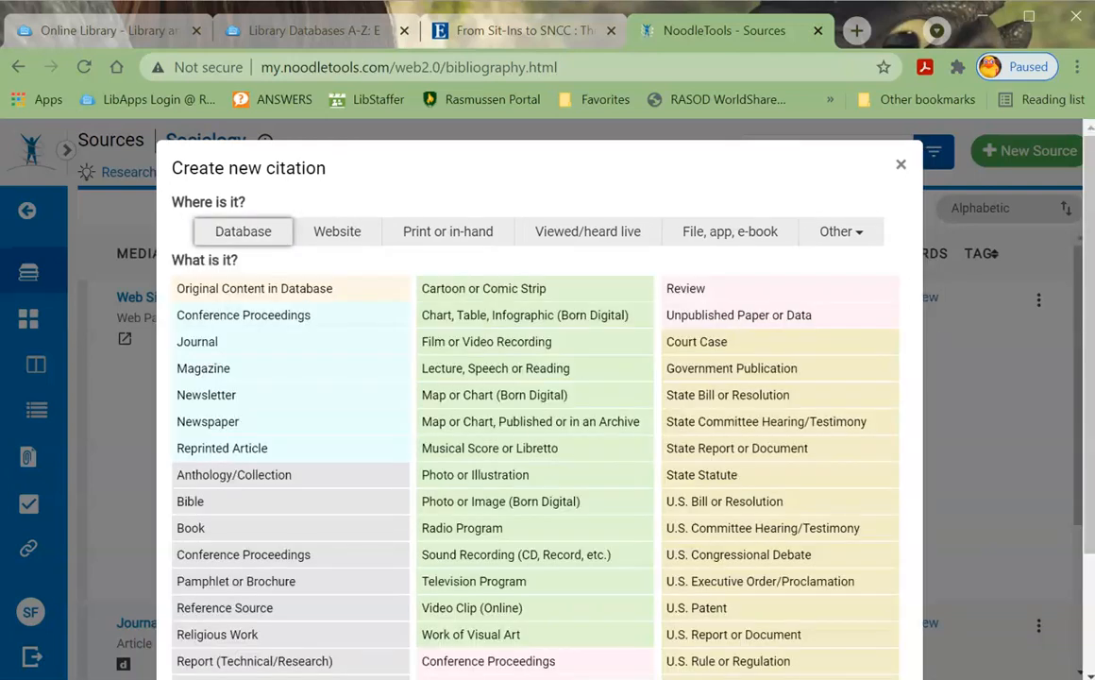
{"action": "scroll", "coordinate": [534, 396], "scroll_direction": "down", "scroll_amount": 2}
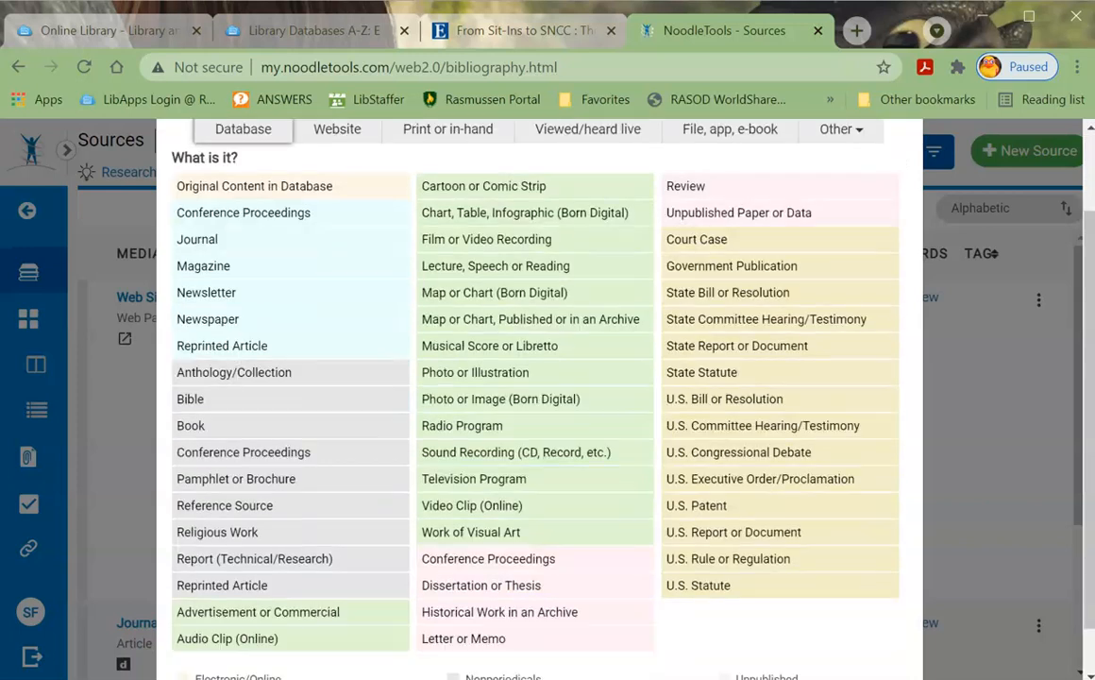
{"action": "left_click", "coordinate": [190, 371]}
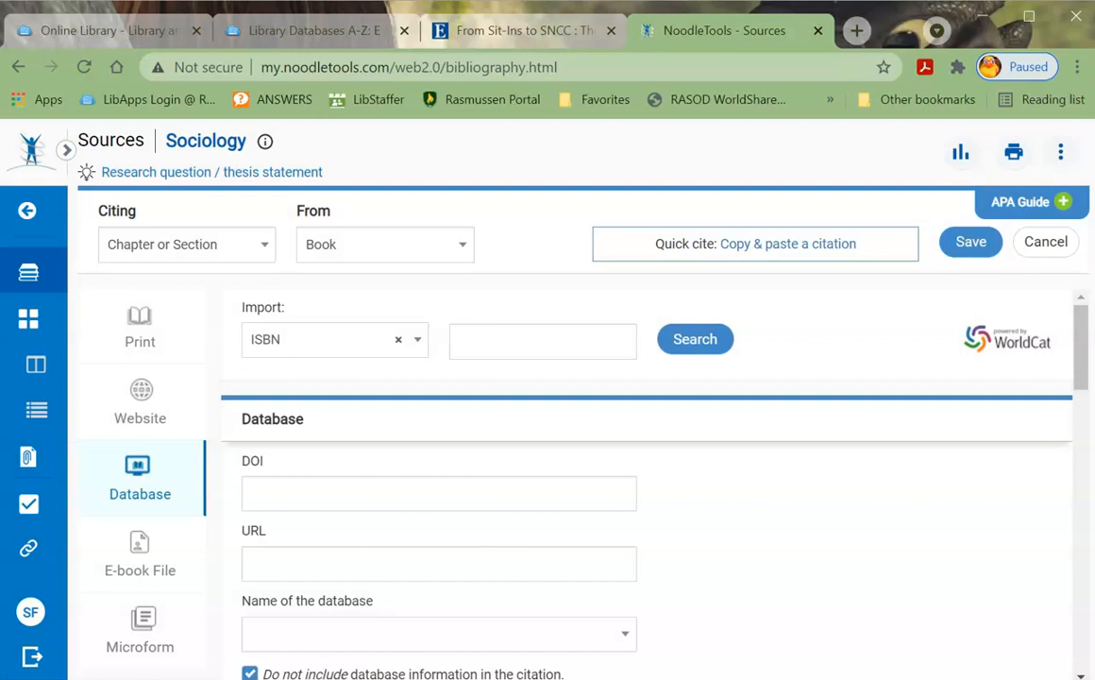
Paste the e-book's permalink from its EBSCOhost record into the database URL field and open the URL guidance.
{"action": "left_click", "coordinate": [439, 564]}
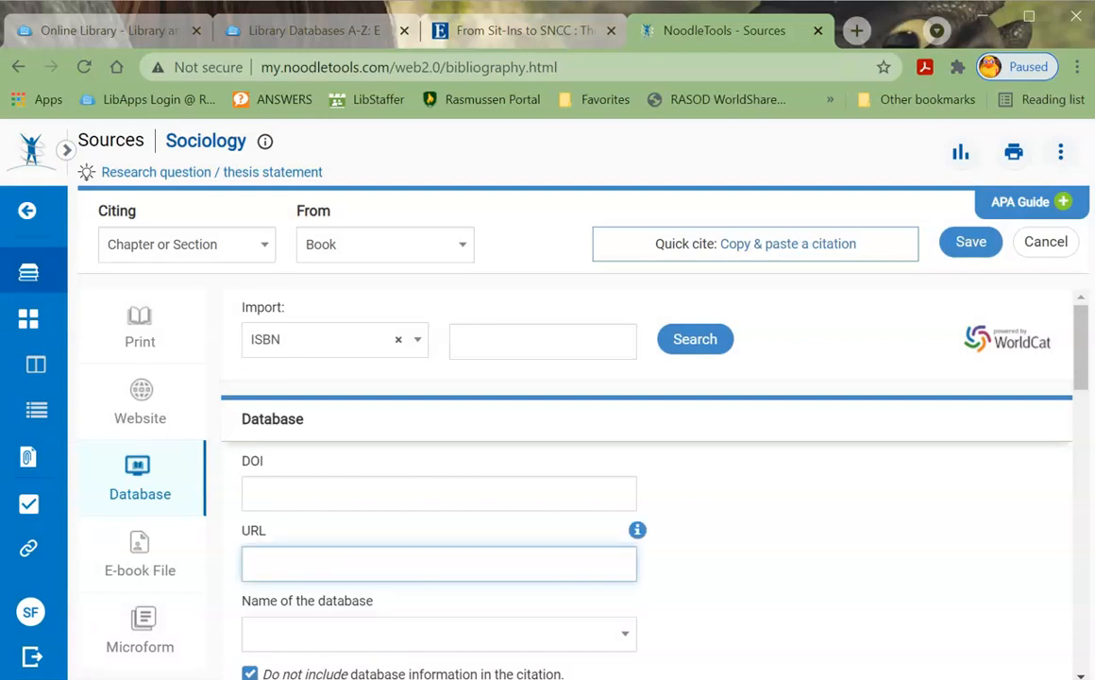
{"action": "left_click", "coordinate": [514, 30]}
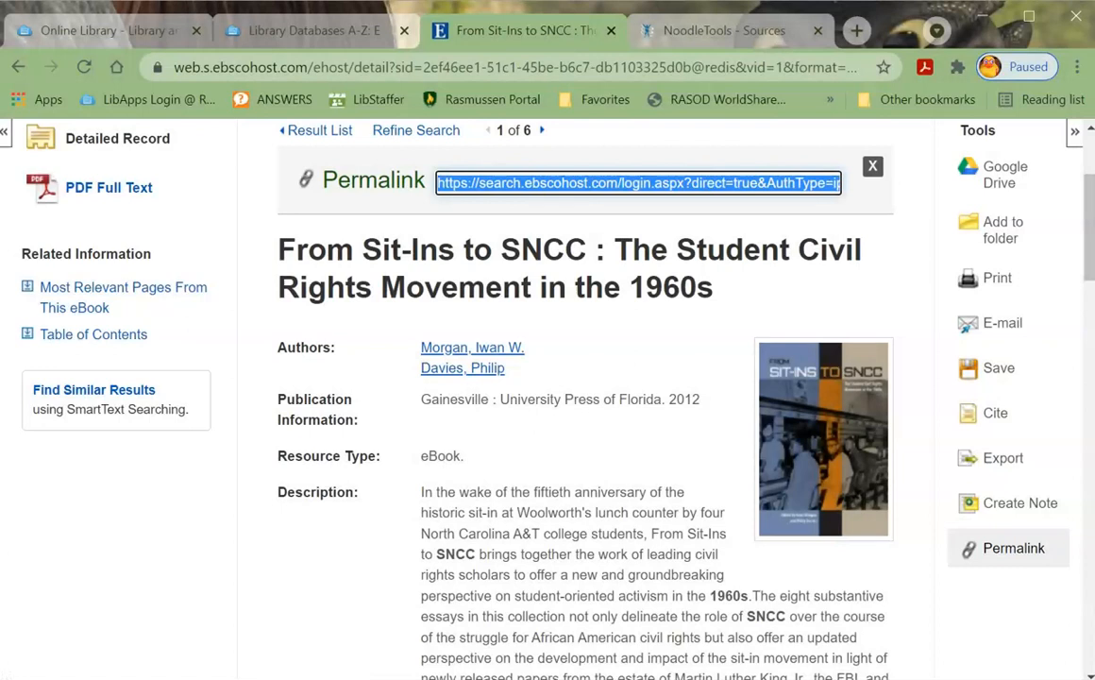
{"action": "left_click", "coordinate": [724, 31]}
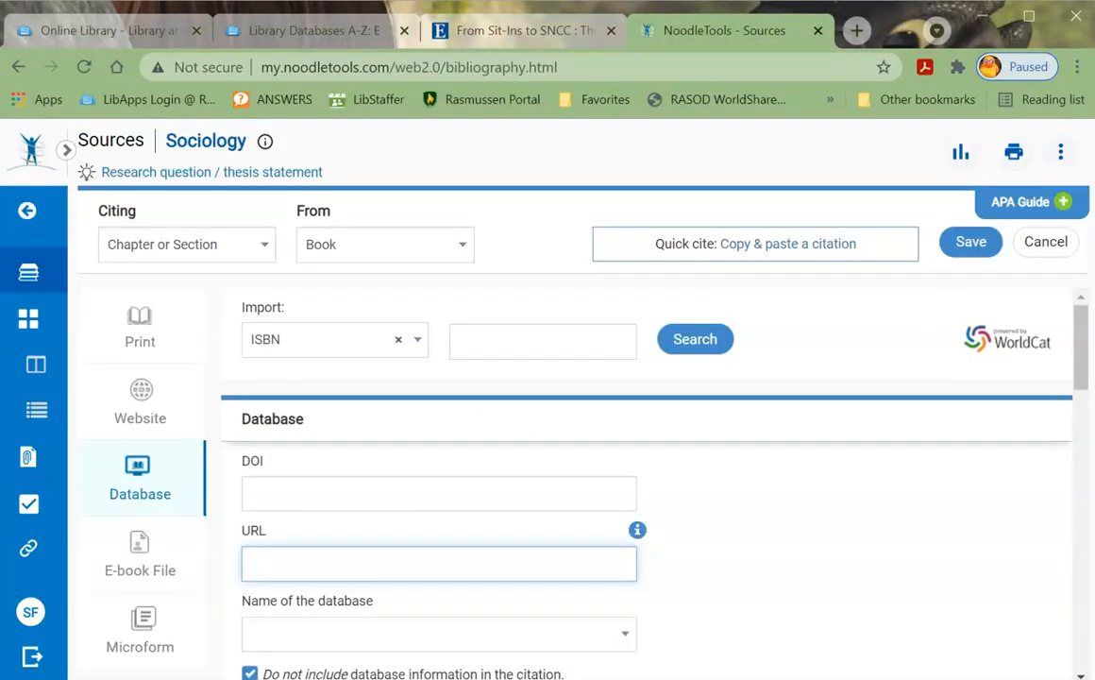
{"action": "key", "text": "ctrl+v"}
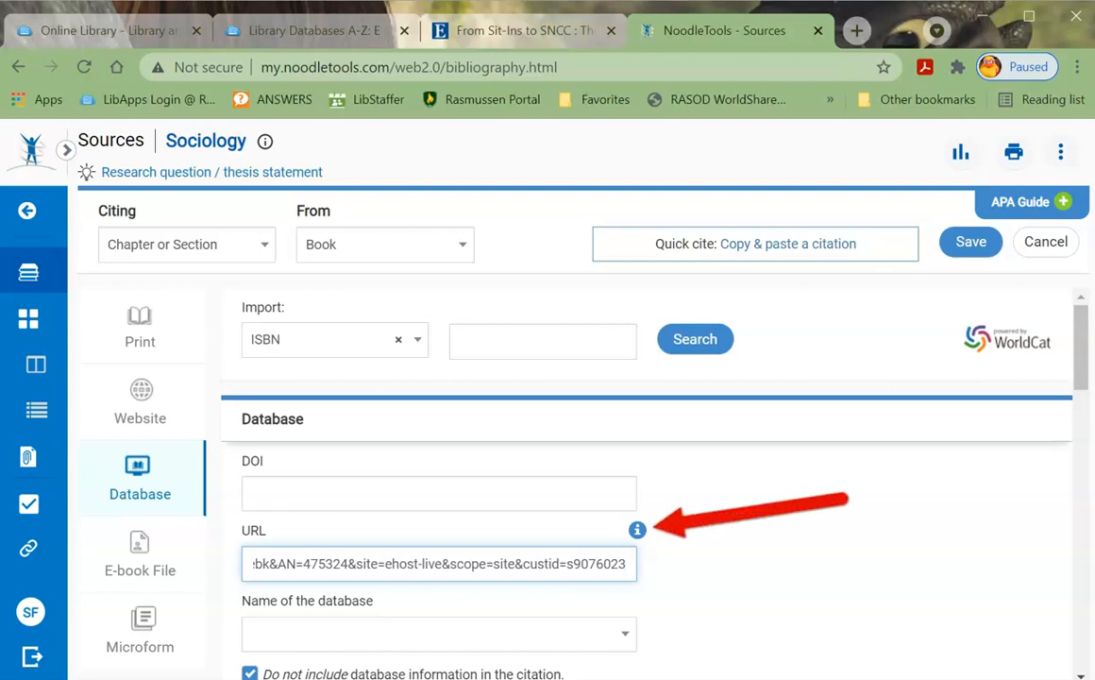
{"action": "left_click", "coordinate": [638, 530]}
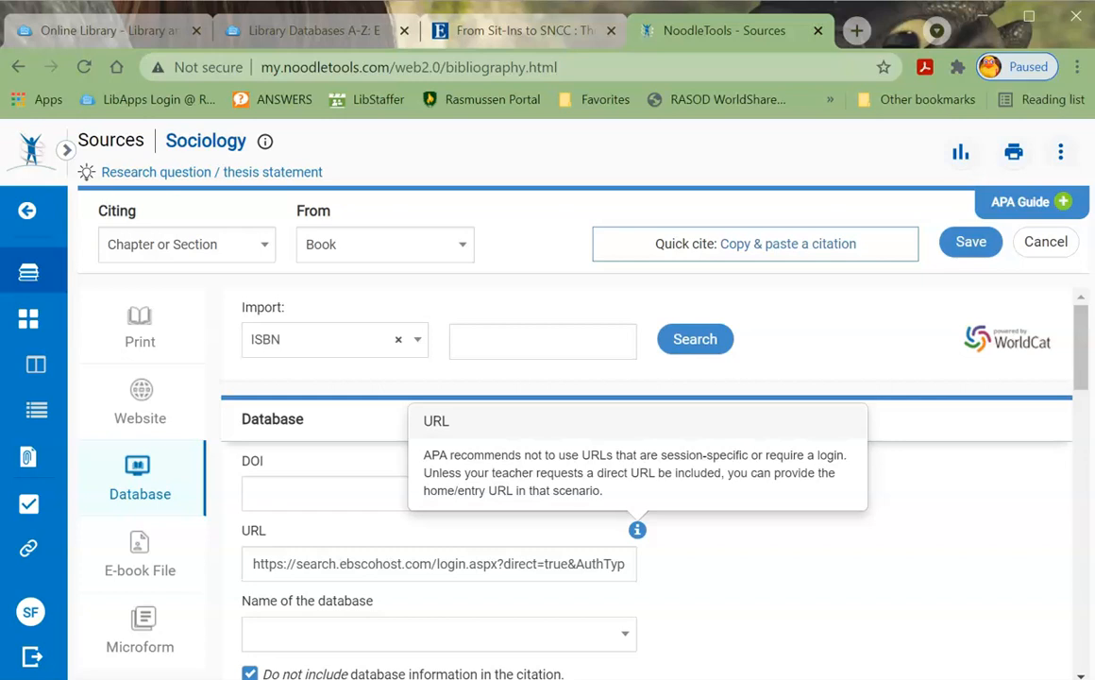
Set the first book contributor's role to Author and enter the first author's full name from the EBSCOhost record.
{"action": "scroll", "coordinate": [647, 472], "scroll_direction": "down", "scroll_amount": 1}
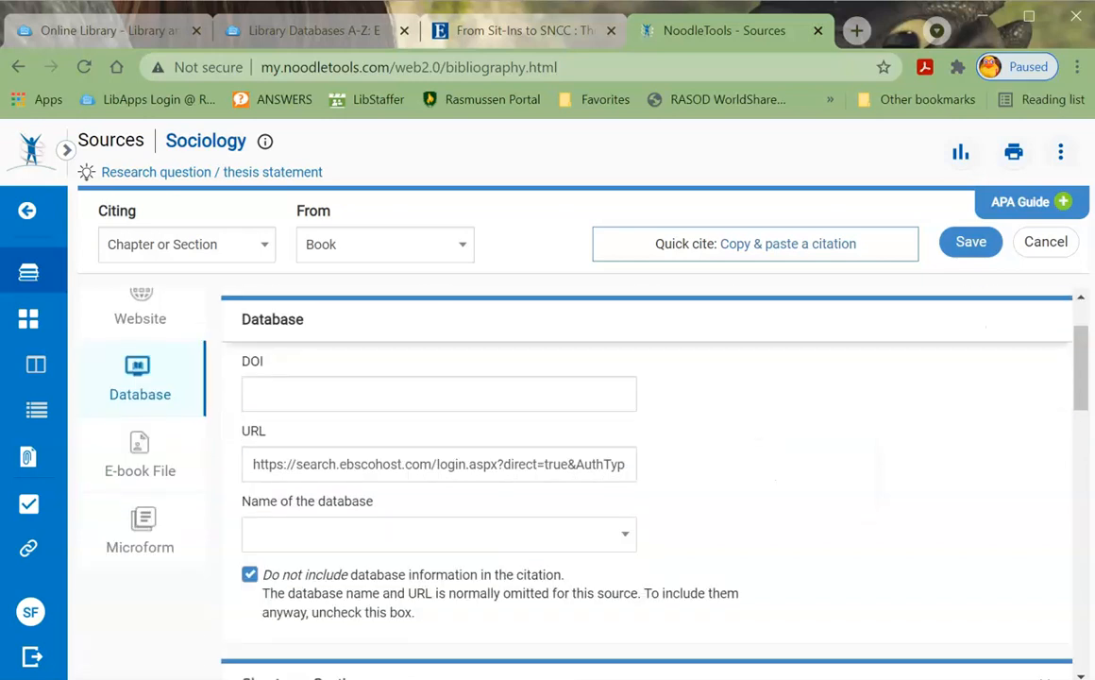
{"action": "scroll", "coordinate": [647, 472], "scroll_direction": "down", "scroll_amount": 1}
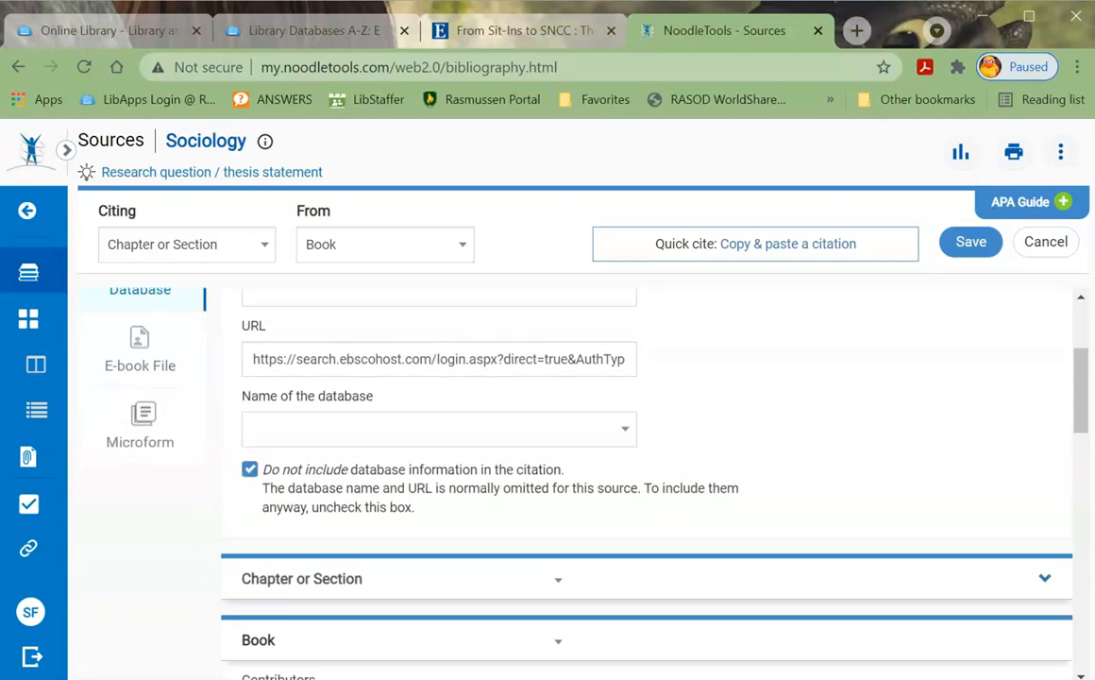
{"action": "scroll", "coordinate": [647, 472], "scroll_direction": "down", "scroll_amount": 3}
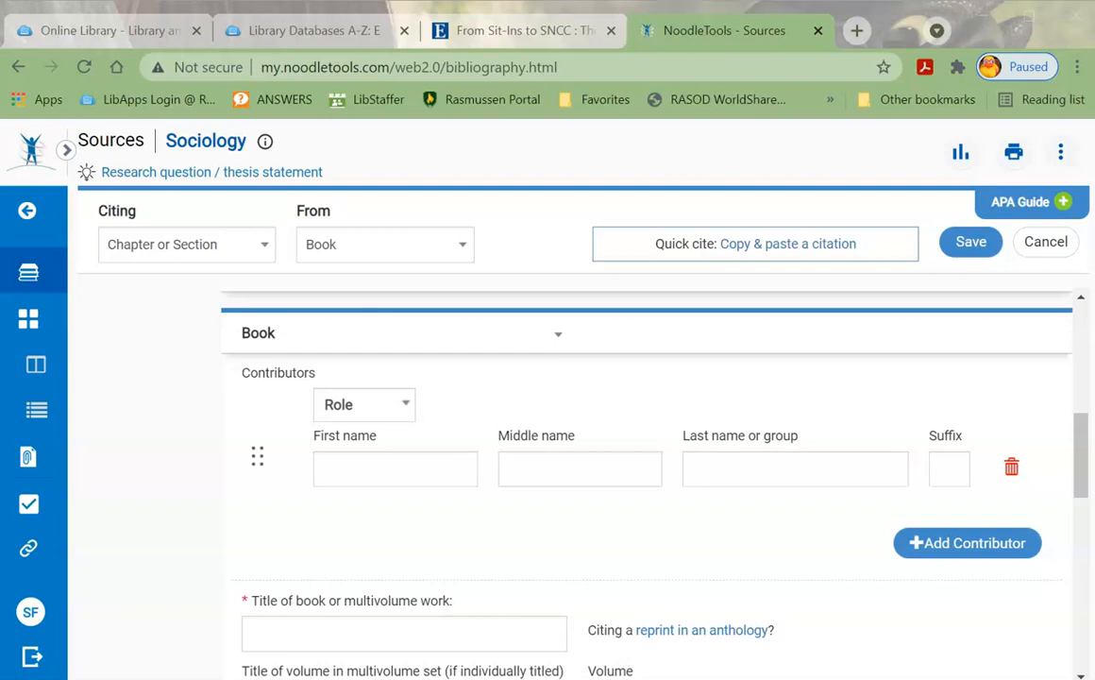
{"action": "left_click", "coordinate": [365, 405]}
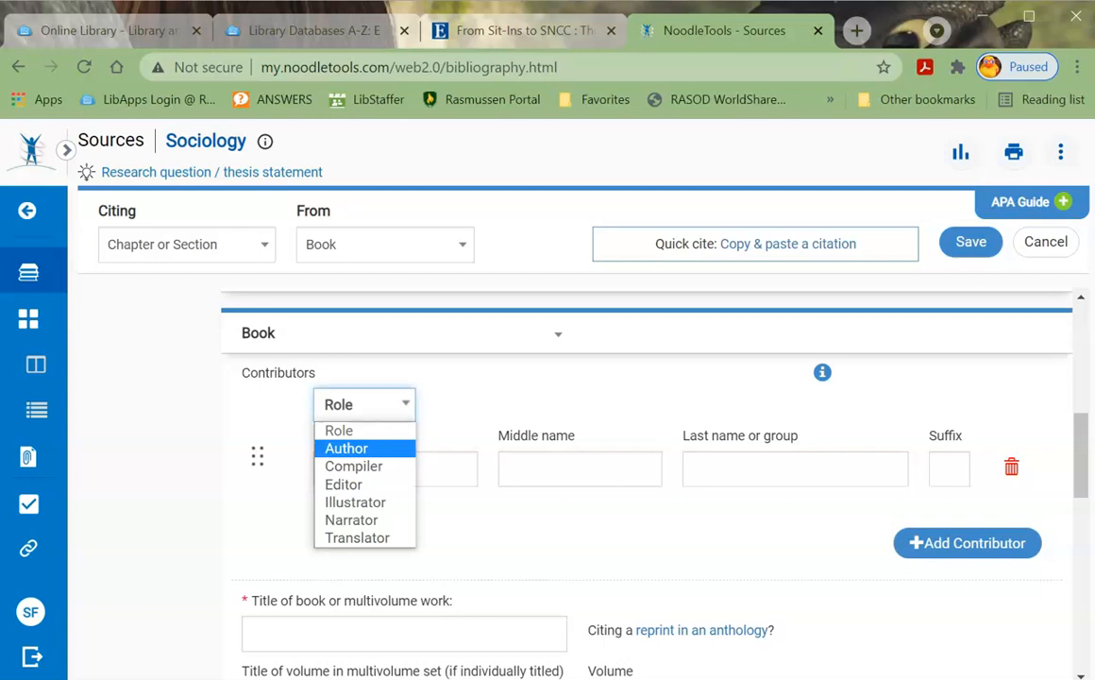
{"action": "left_click", "coordinate": [348, 449]}
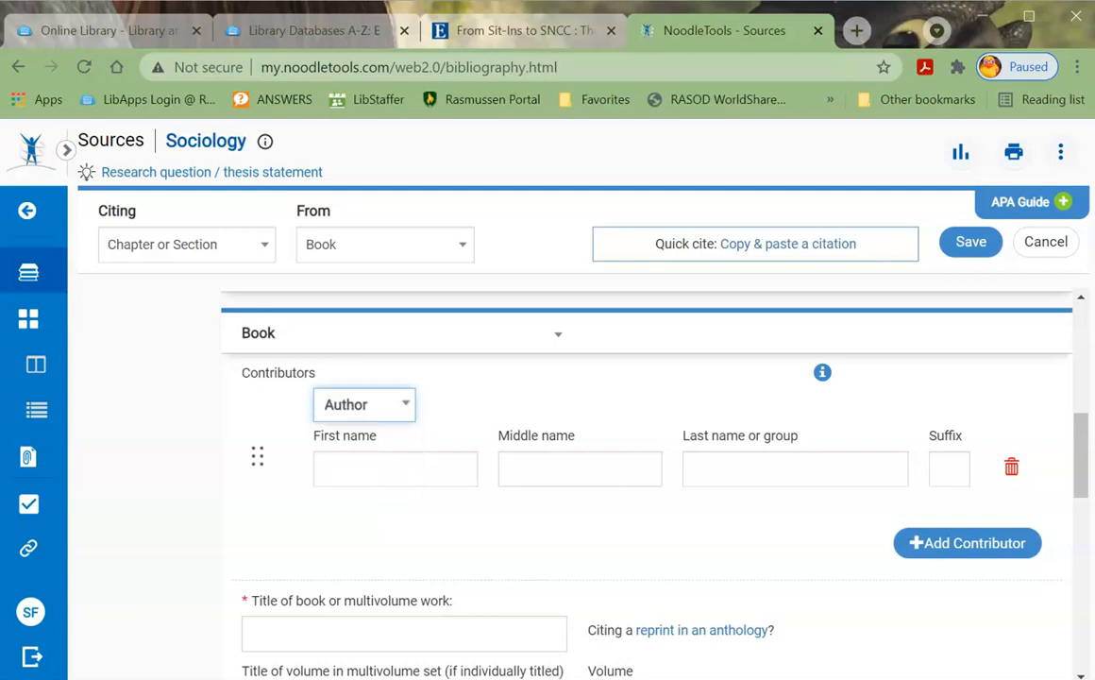
{"action": "left_click", "coordinate": [519, 30]}
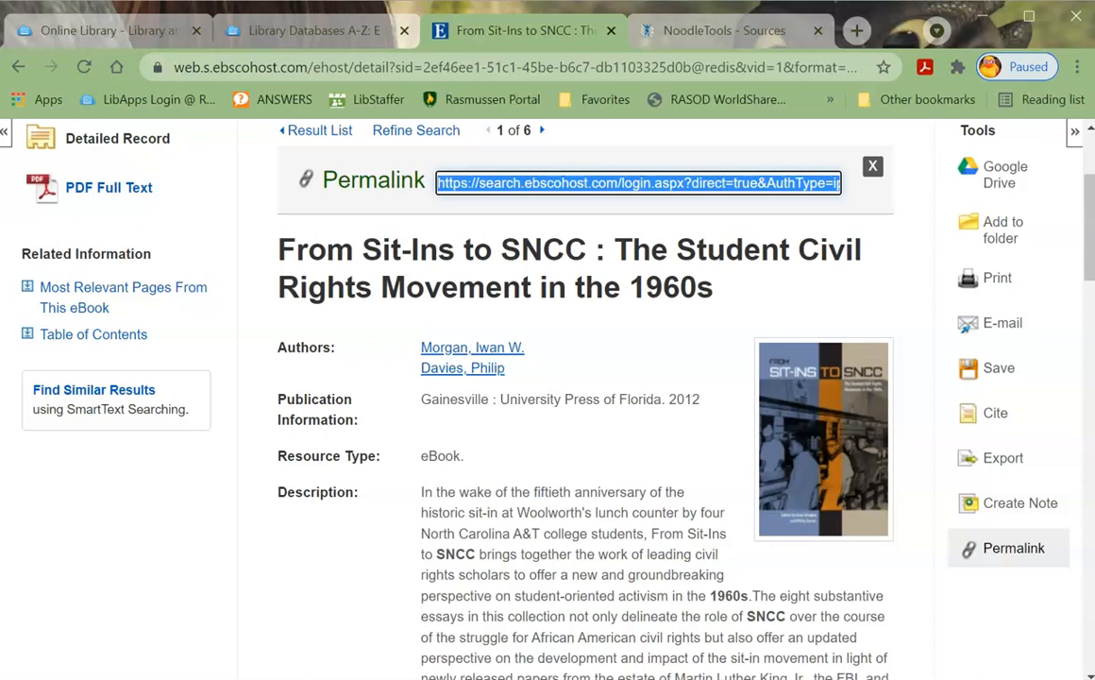
{"action": "key", "text": "ctrl+Tab"}
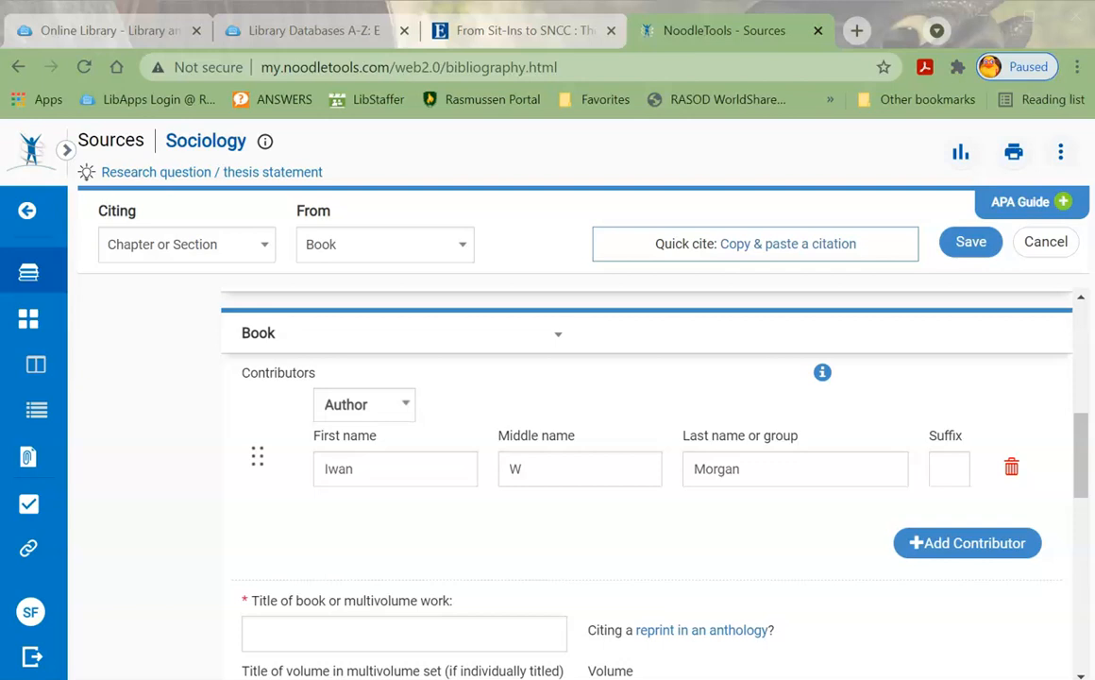
Add a second contributor as Author with the second listed author's name, and open the Contributors guidance.
{"action": "left_click", "coordinate": [968, 542]}
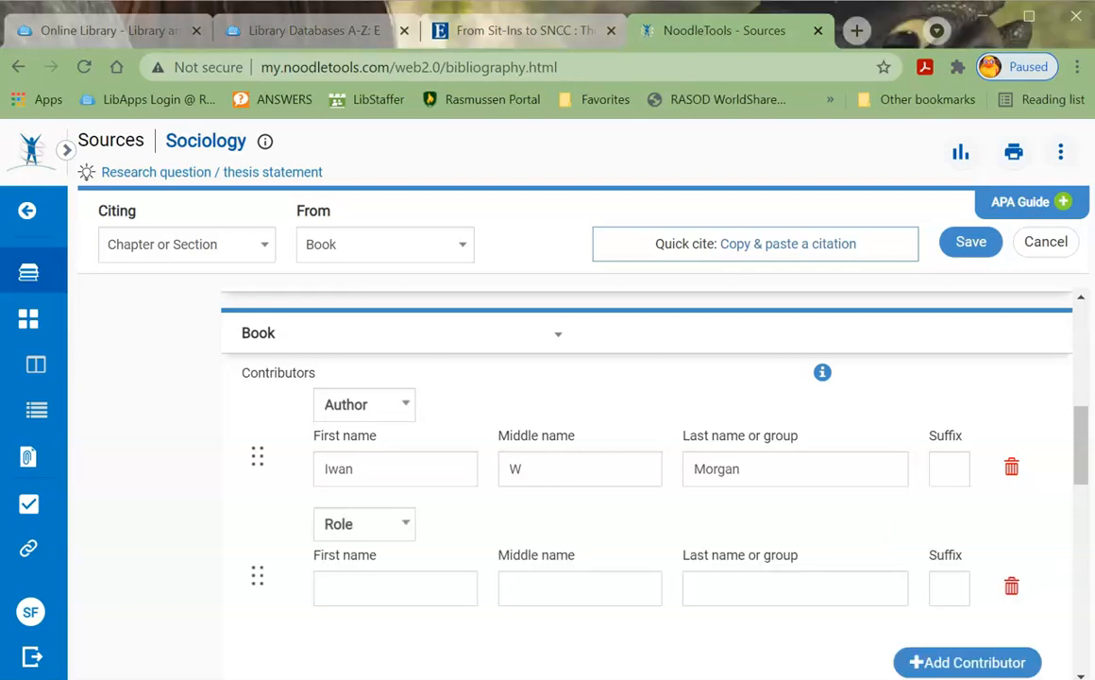
{"action": "left_click", "coordinate": [364, 524]}
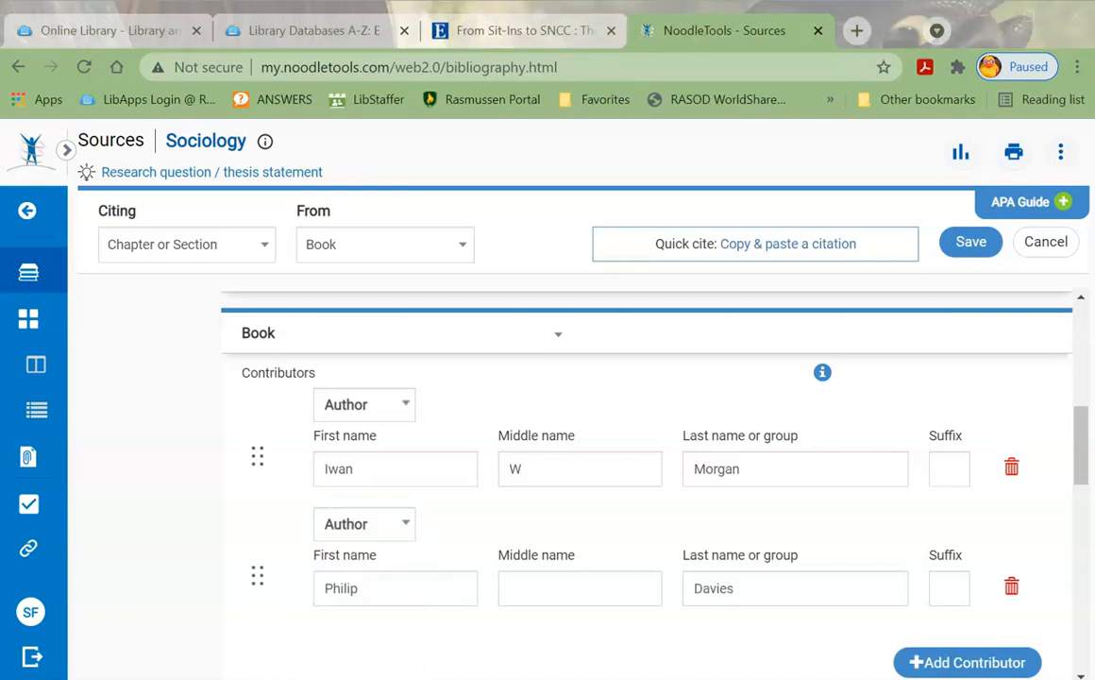
{"action": "left_click", "coordinate": [822, 372]}
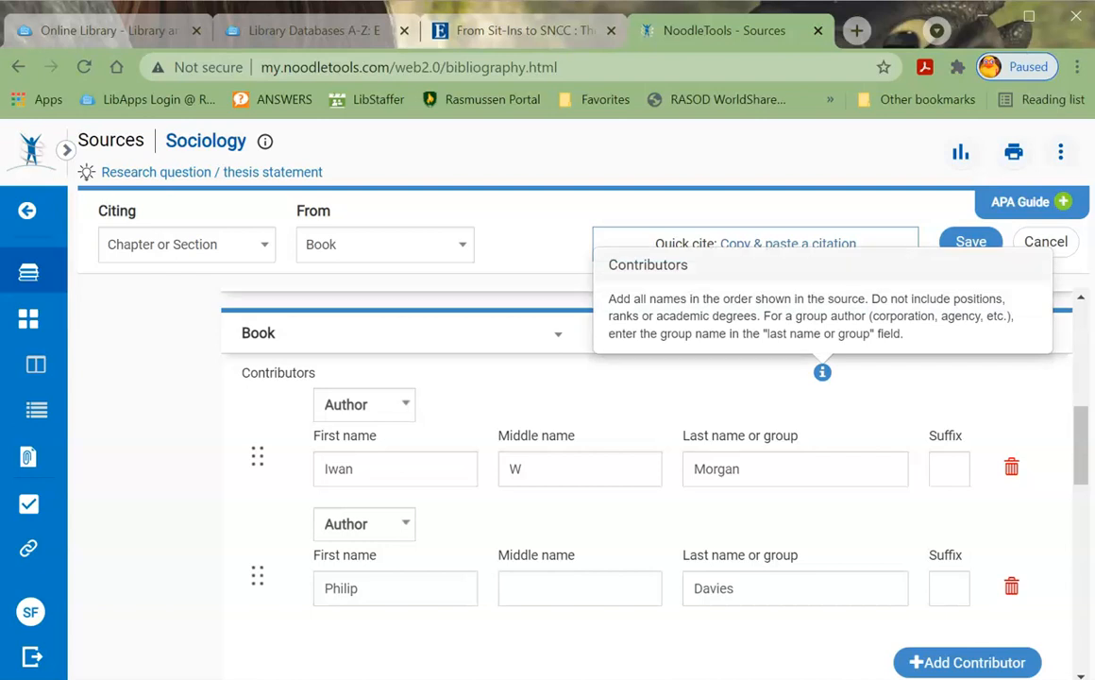
Copy the book title from the EBSCOhost record and rewrite it in sentence case as "From sit-ins to SNCC: The student civil rights movement in the 1960s".
{"action": "scroll", "coordinate": [604, 472], "scroll_direction": "down", "scroll_amount": 5}
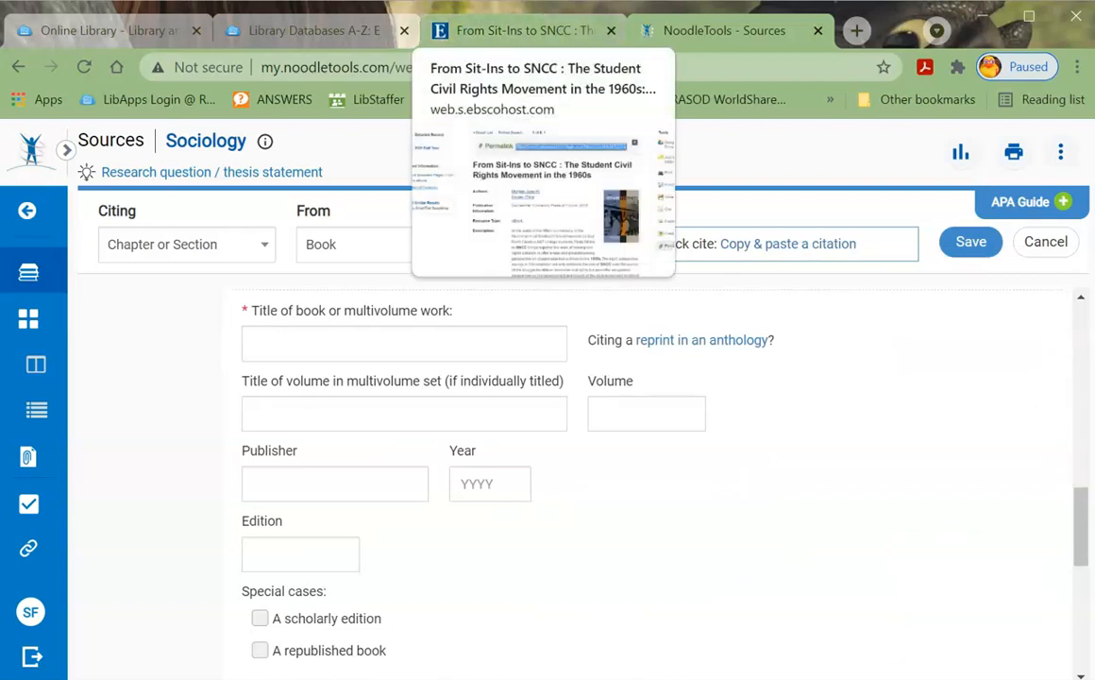
{"action": "left_click", "coordinate": [524, 30]}
{"action": "left_click_drag", "start_coordinate": [718, 287], "coordinate": [270, 248]}
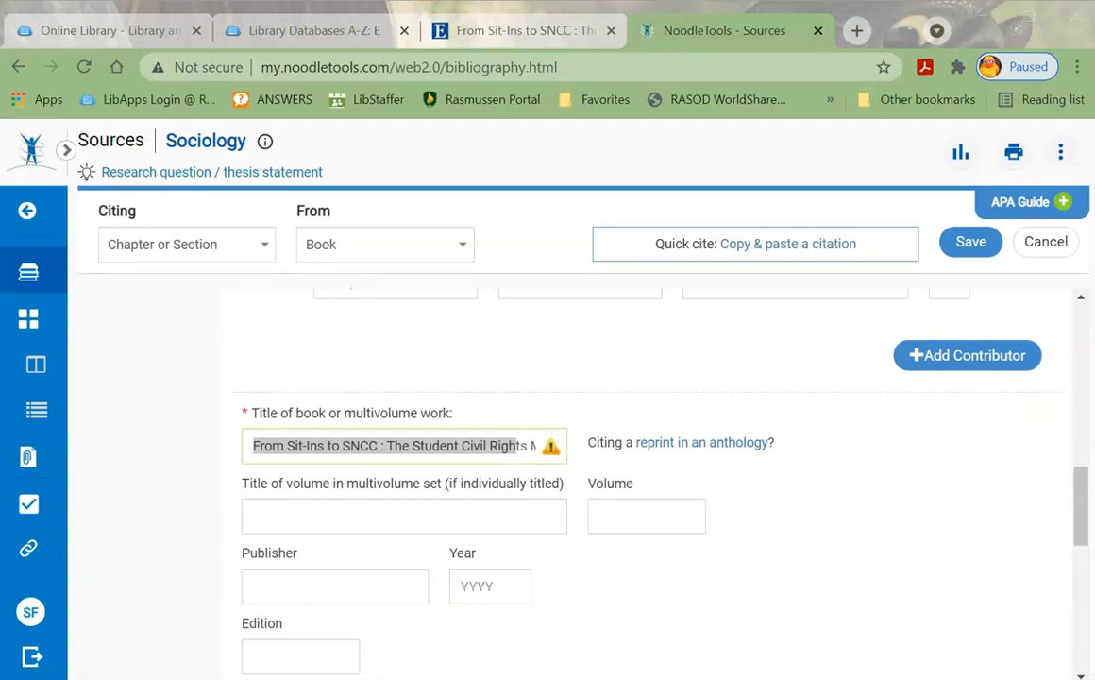
{"action": "left_click", "coordinate": [453, 446]}
{"action": "mouse_move", "coordinate": [569, 411]}
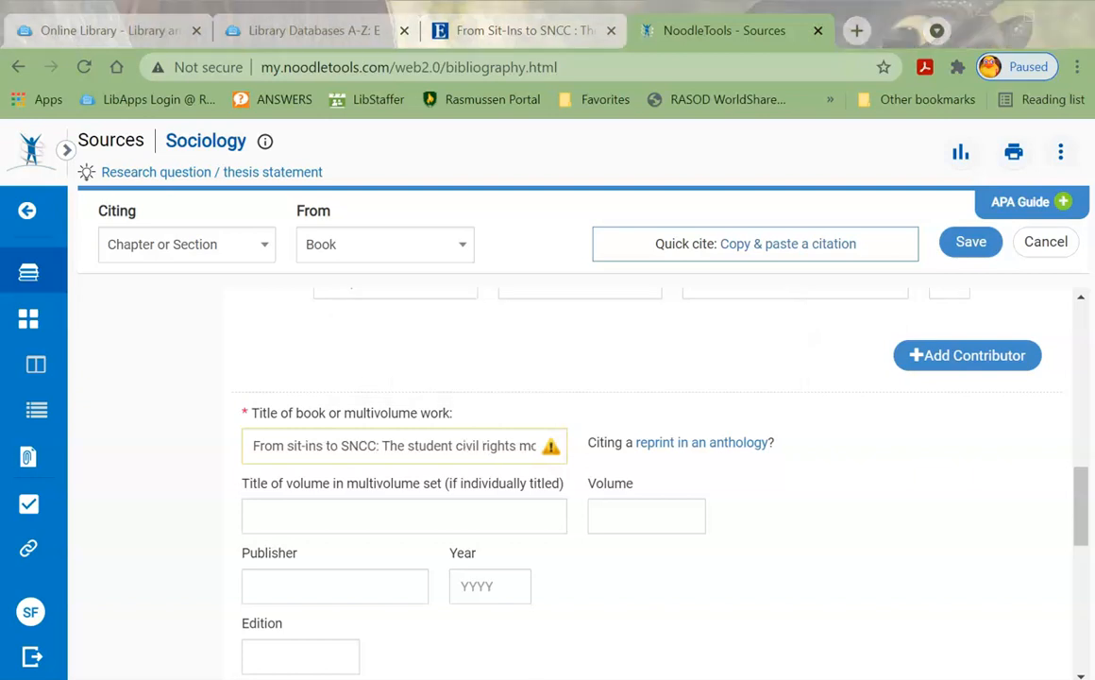
Enter University Press of Florida from the EBSCOhost record as publisher and 2012 as year, and save the citation.
{"action": "scroll", "coordinate": [651, 473], "scroll_direction": "down", "scroll_amount": 1}
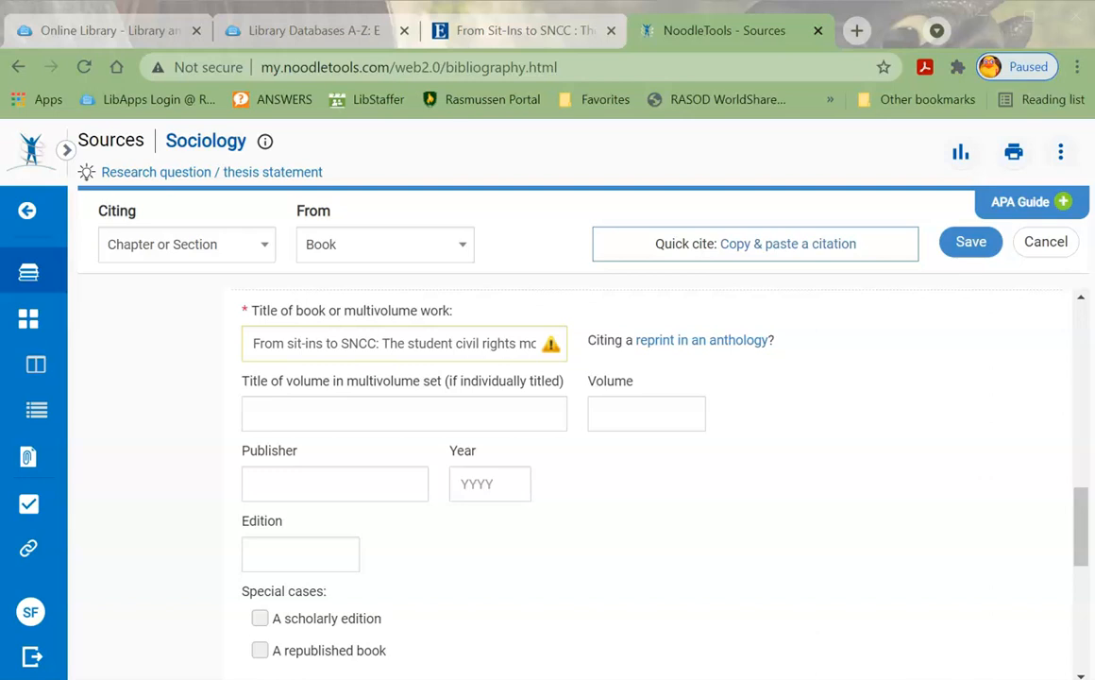
{"action": "key", "text": "ctrl+shift+Tab"}
{"action": "left_click_drag", "start_coordinate": [499, 399], "coordinate": [662, 399]}
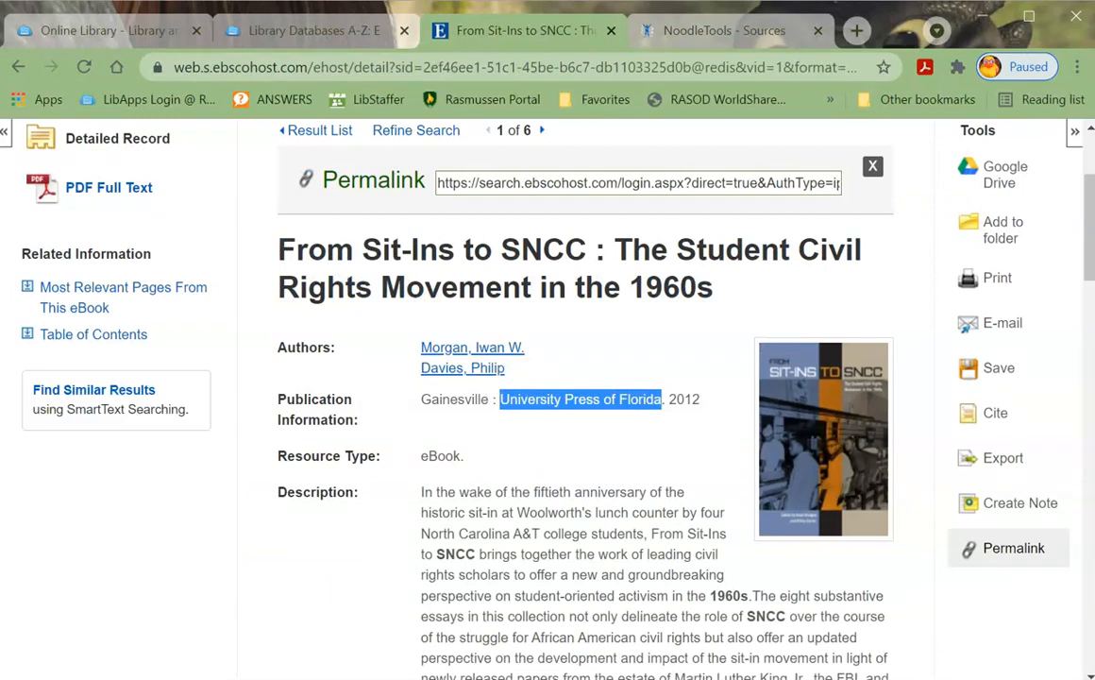
{"action": "left_click", "coordinate": [724, 31]}
{"action": "left_click", "coordinate": [334, 483]}
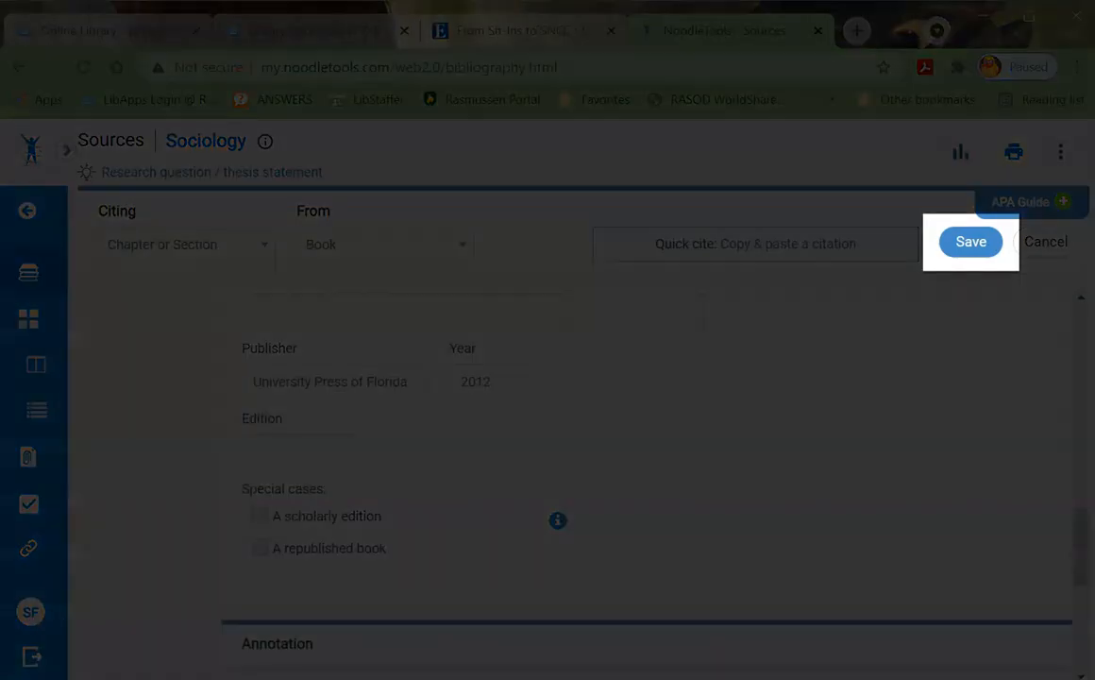
{"action": "left_click", "coordinate": [971, 242]}
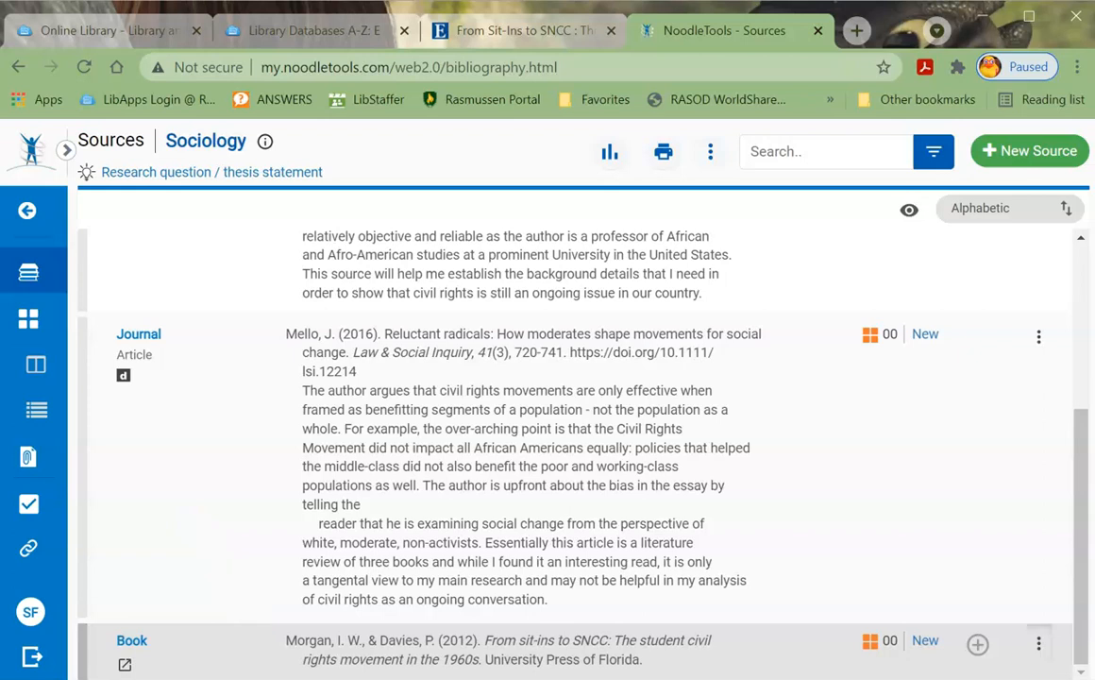
Open the in-text citation guidance for the new book source and look through its rules.
{"action": "left_click", "coordinate": [1039, 643]}
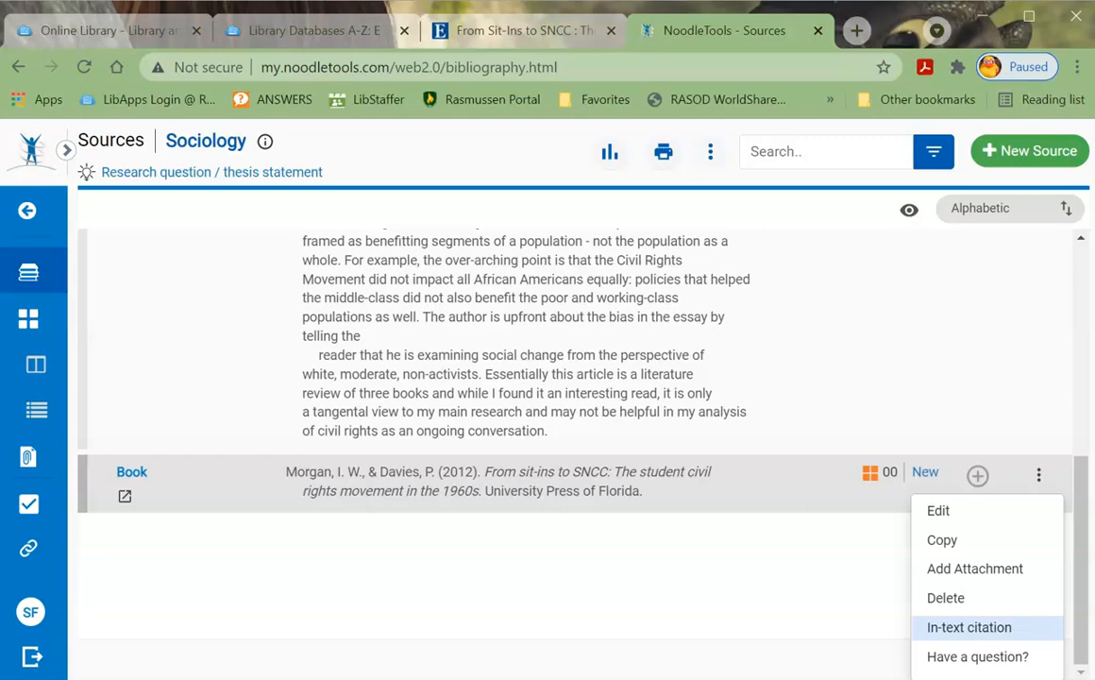
{"action": "left_click", "coordinate": [969, 627]}
{"action": "scroll", "coordinate": [547, 425], "scroll_direction": "up", "scroll_amount": 3}
{"action": "scroll", "coordinate": [547, 425], "scroll_direction": "up", "scroll_amount": 20}
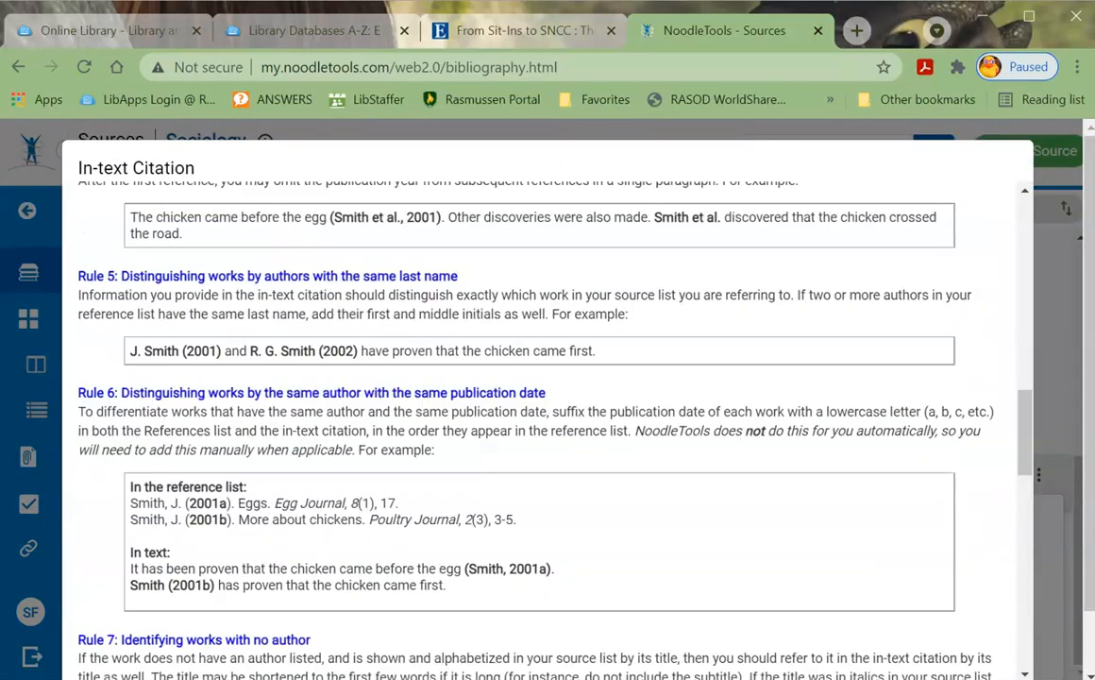